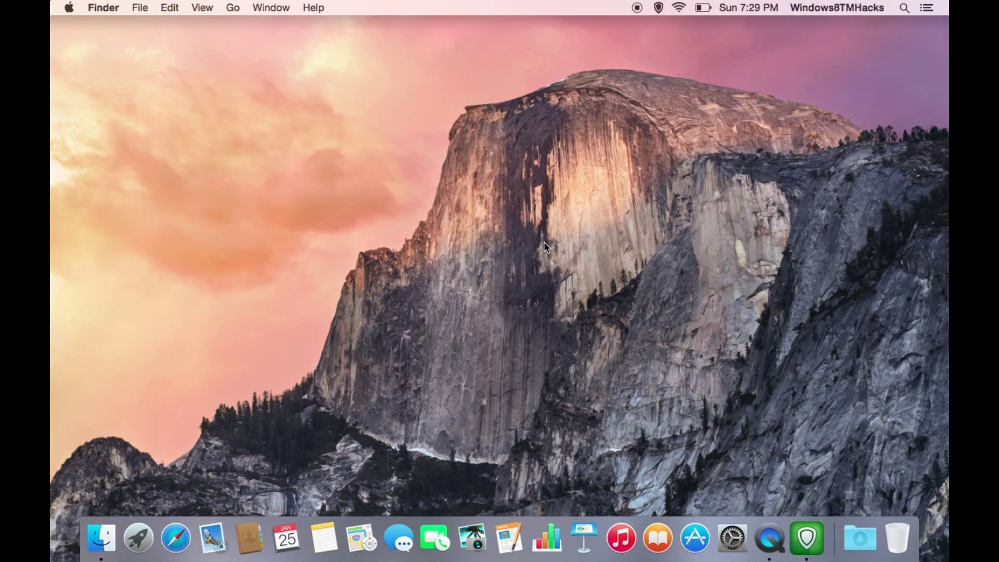
- Open a new Finder window from the Dock icon
click(115, 524)
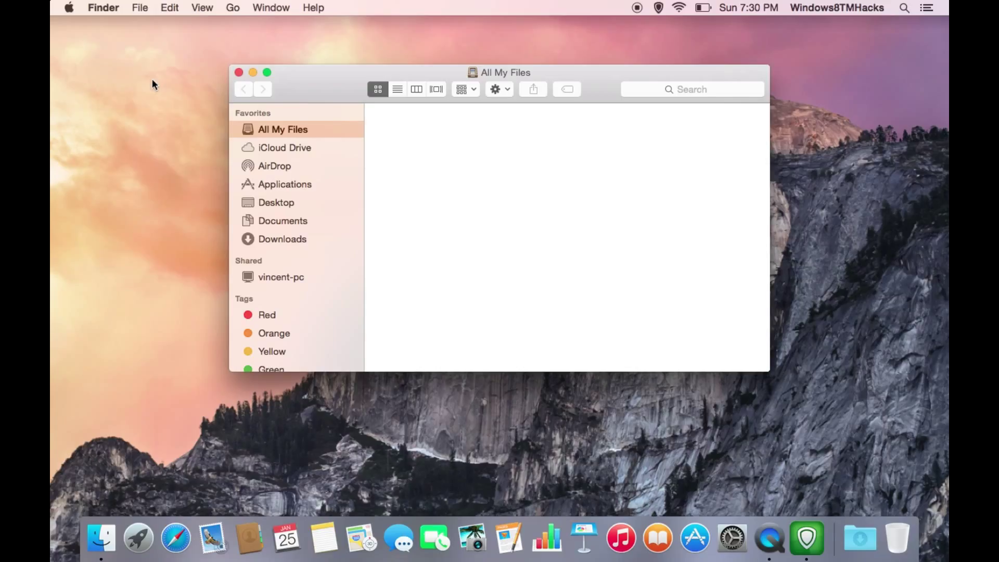
- Open Finder Preferences from the Finder menu
click(105, 7)
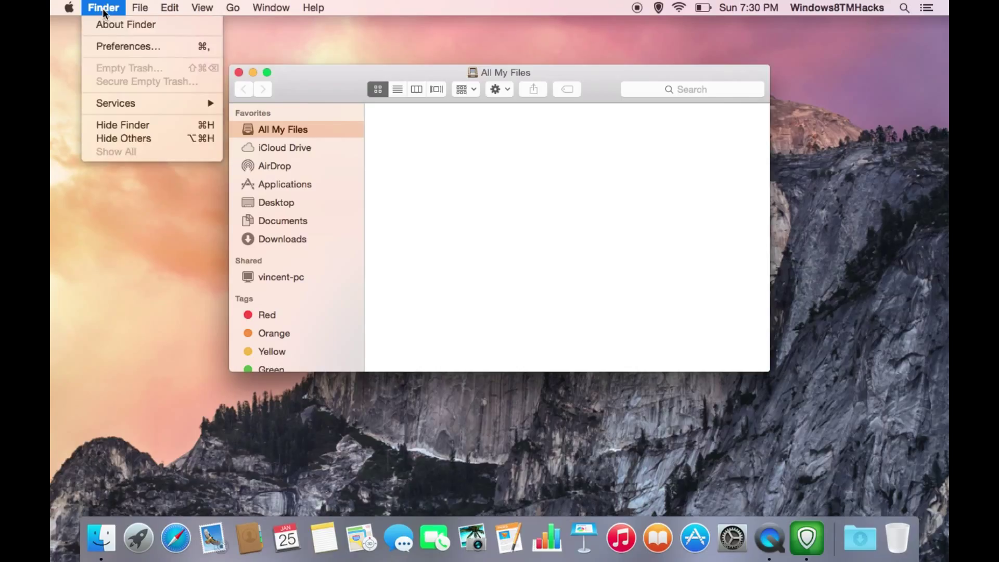
click(147, 48)
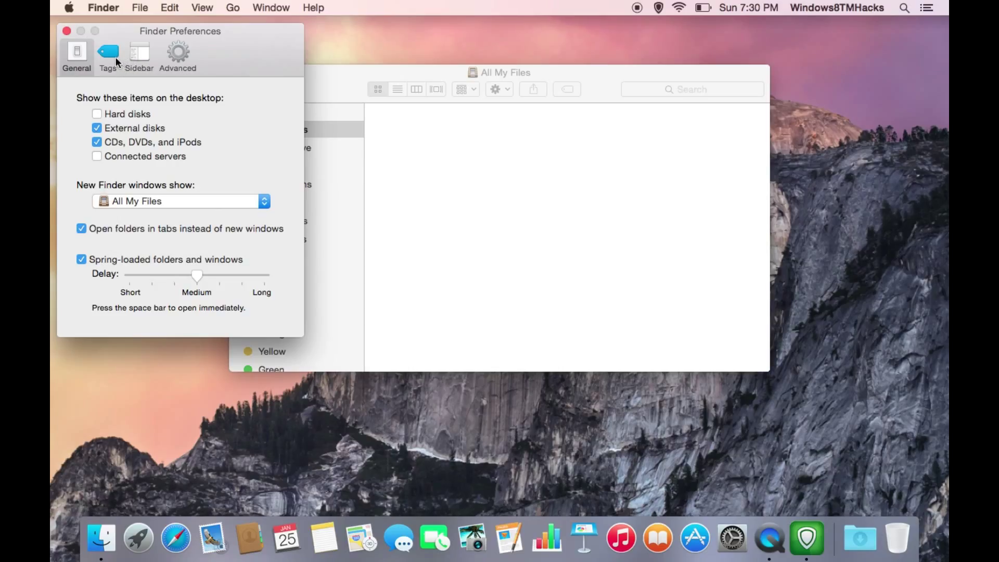
- In Sidebar preferences, show the home folder and hide All My Files and AirDrop
click(141, 54)
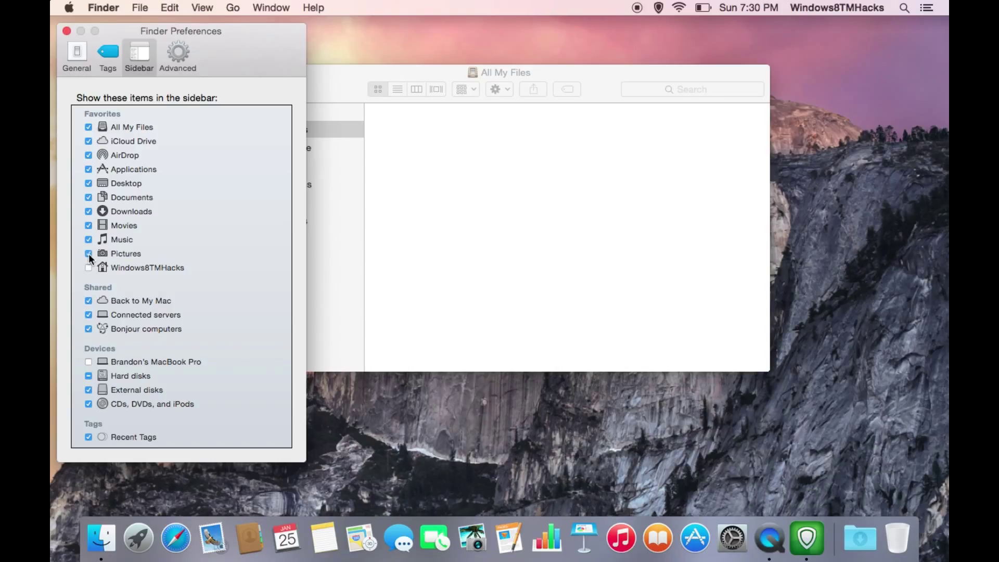
click(89, 268)
click(88, 128)
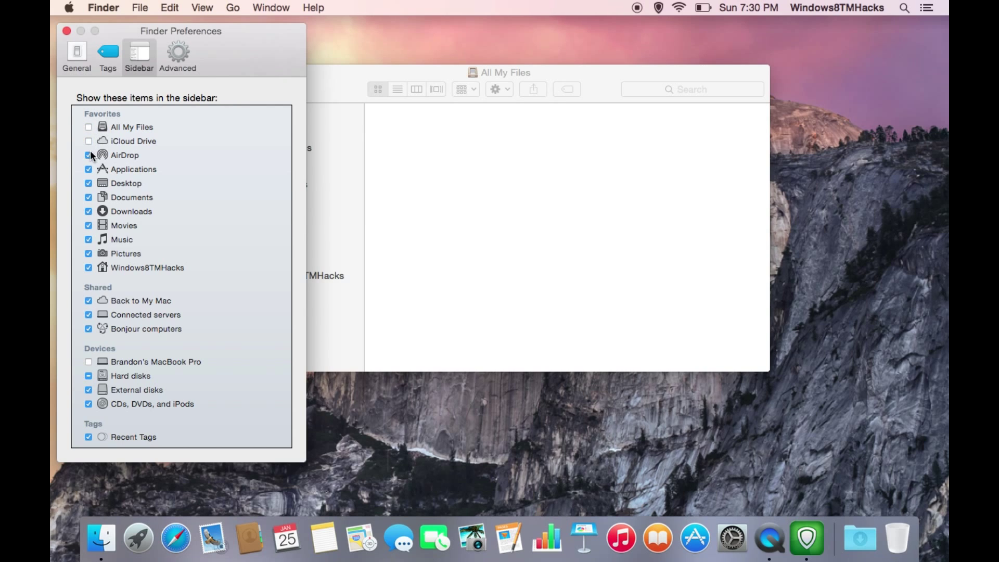
click(89, 156)
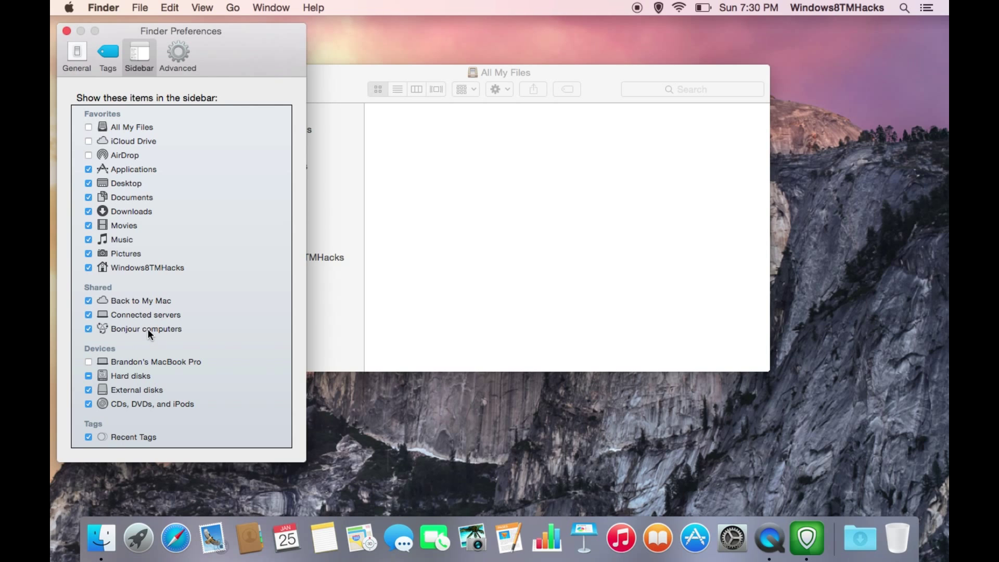
click(177, 61)
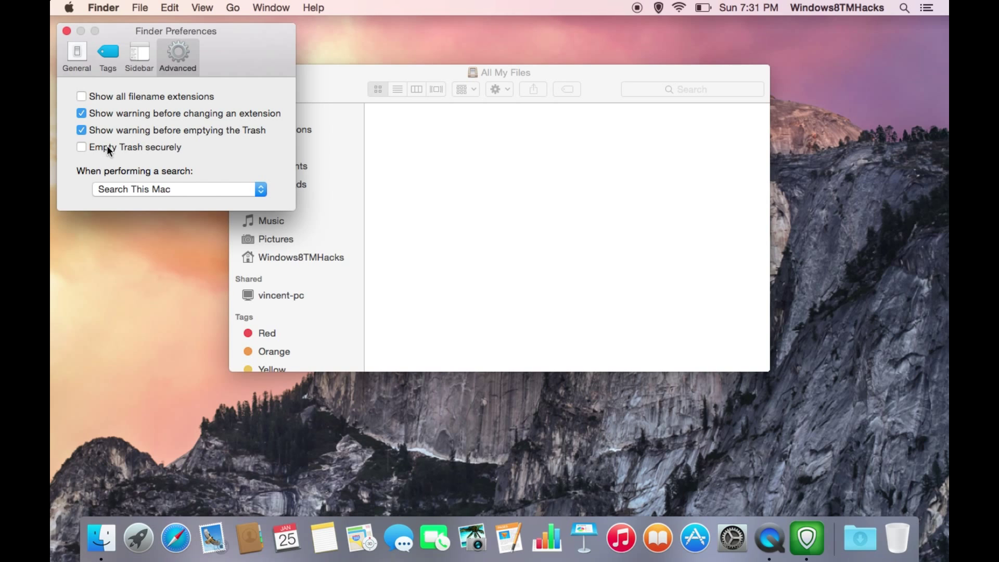
click(143, 57)
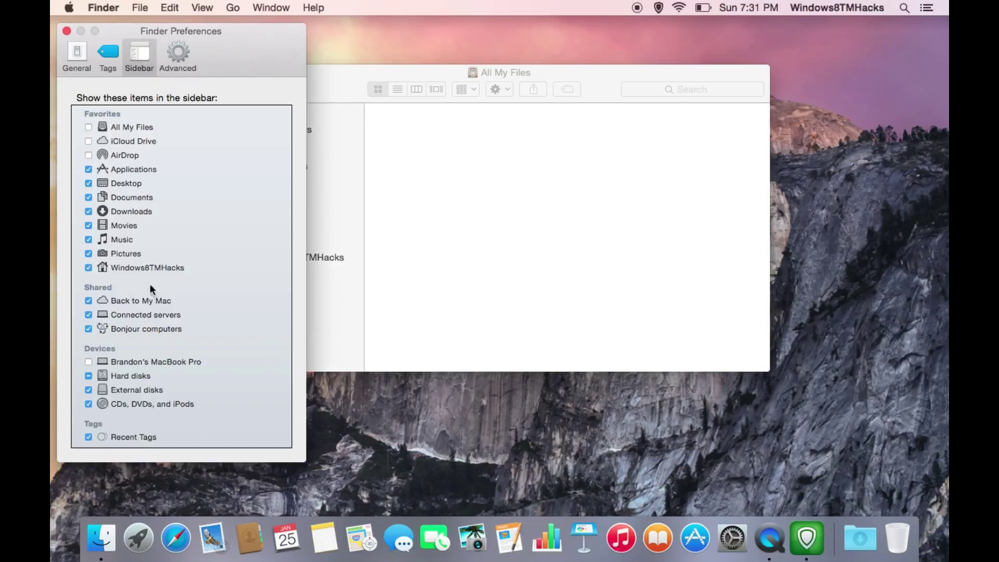
- Show the MacBook Pro under Devices, browse its contents, and move Applications below Pictures
click(89, 362)
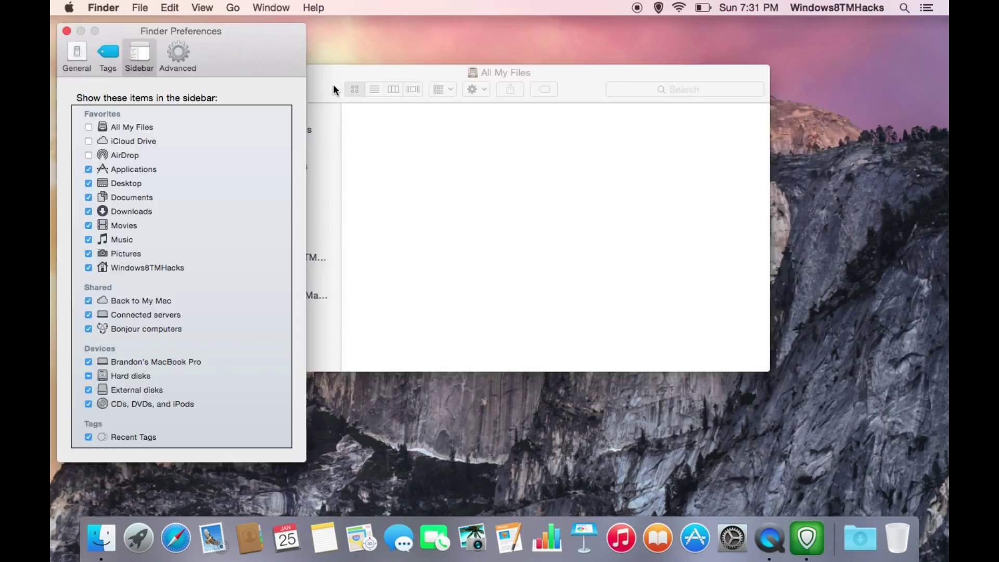
drag(334, 84, 407, 82)
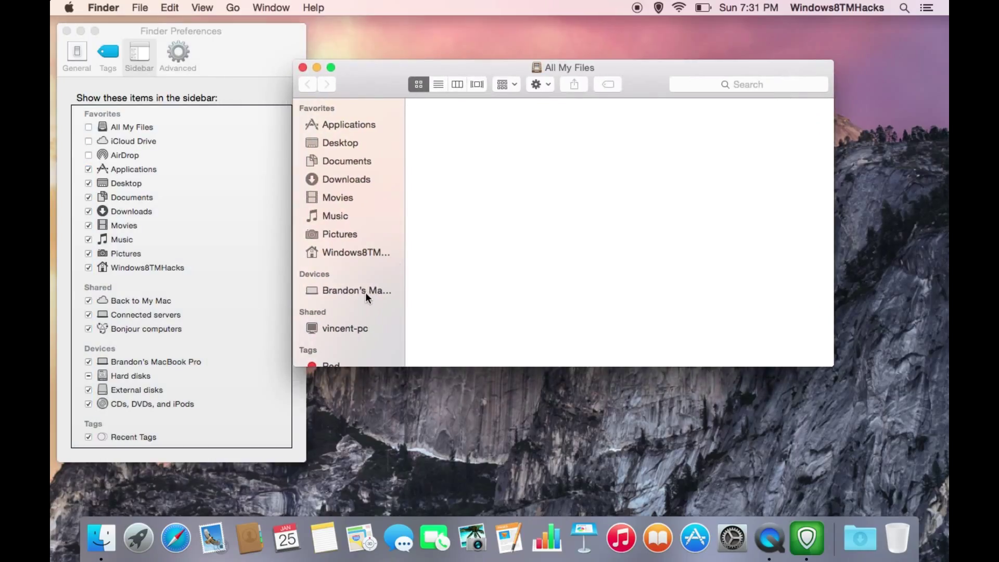
click(366, 292)
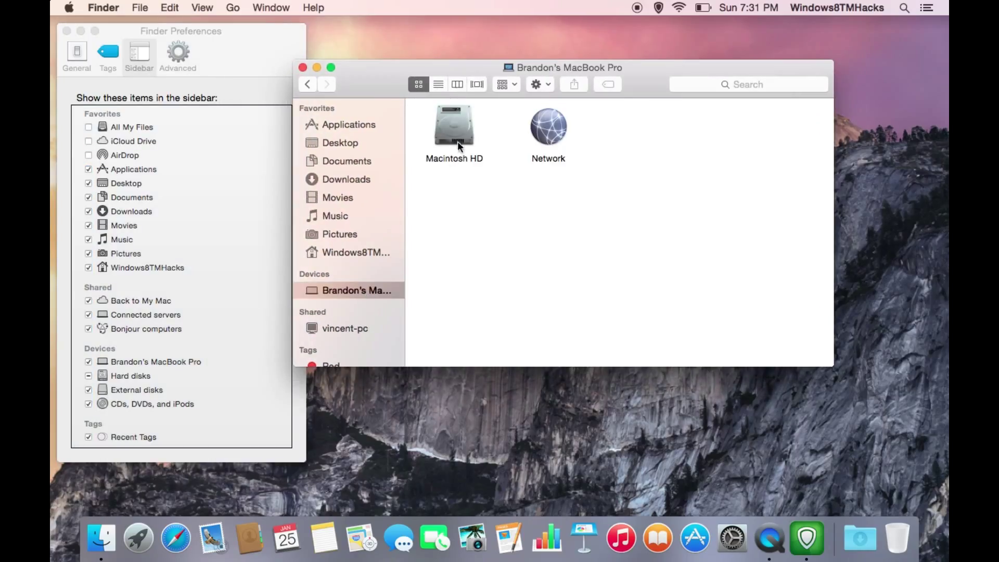
click(459, 139)
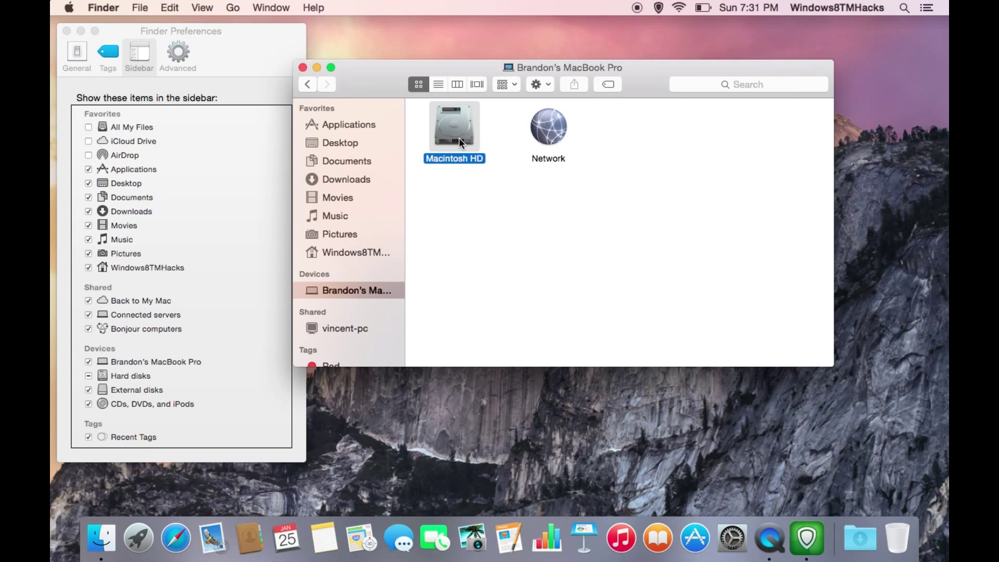
click(552, 135)
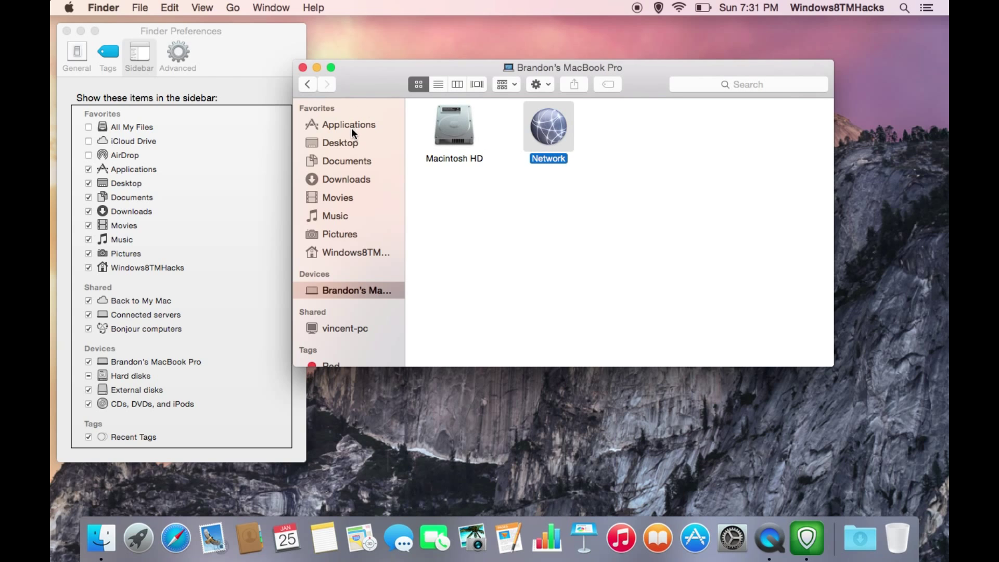
mouse_move(350, 127)
mouse_down()
mouse_move(348, 232)
mouse_move(343, 123)
mouse_up()
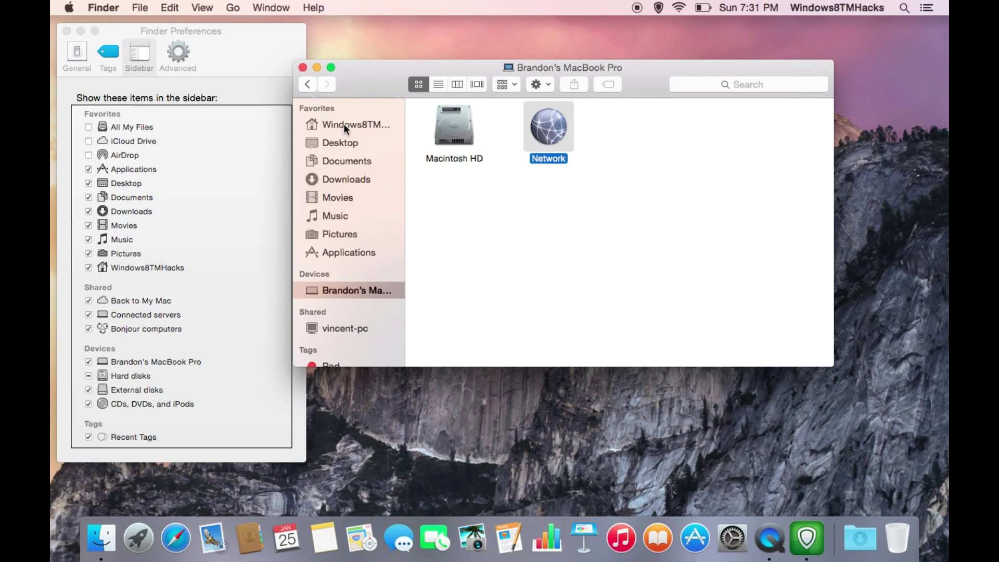
- Close both the Finder window and the Finder Preferences window
click(303, 68)
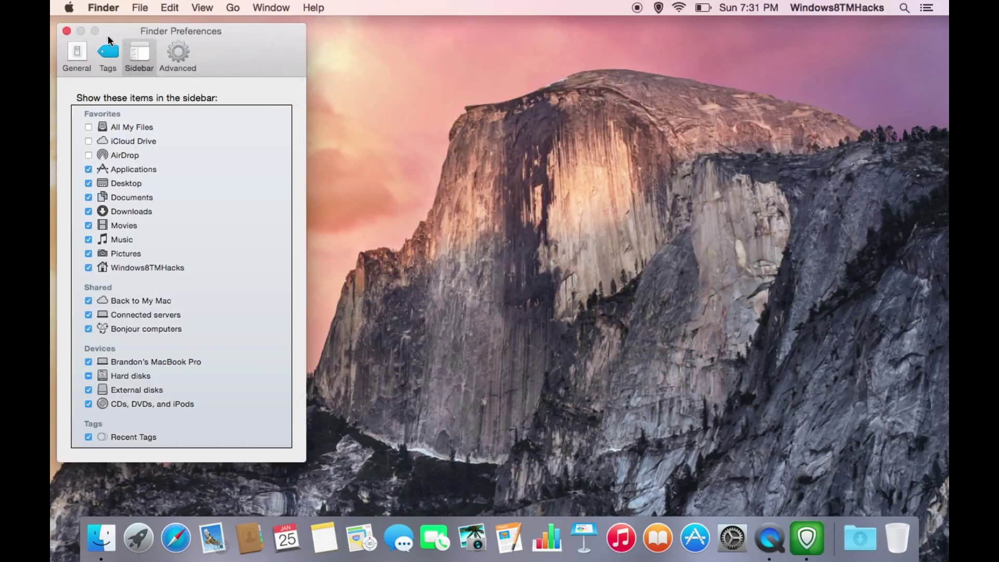
click(67, 32)
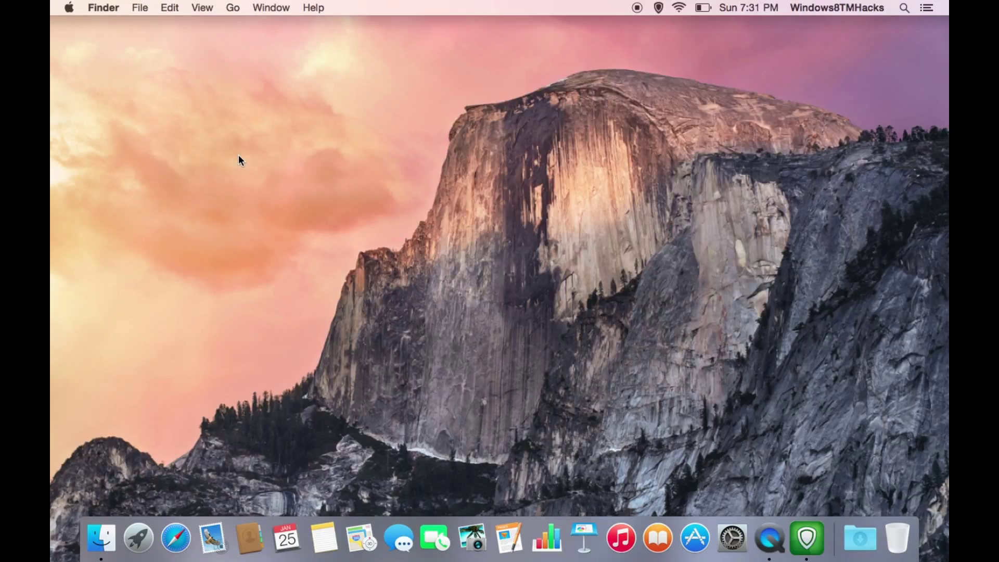